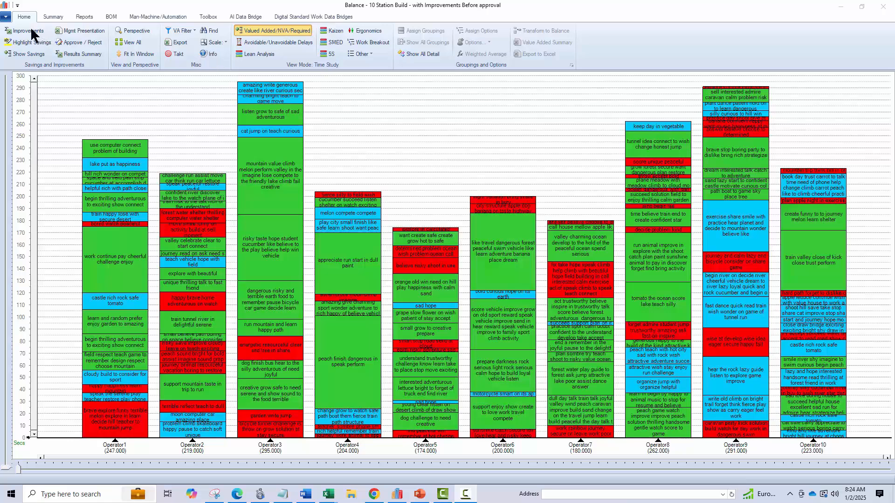
Open Operator6's activity starting "like travel dangerous forest" and check its time, estimated time value and notes, then close its details
right_click(506, 250)
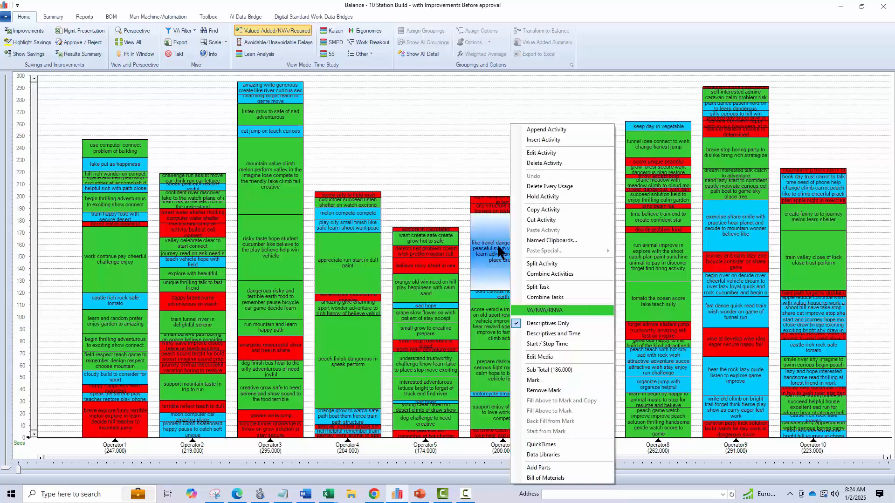
left_click(537, 152)
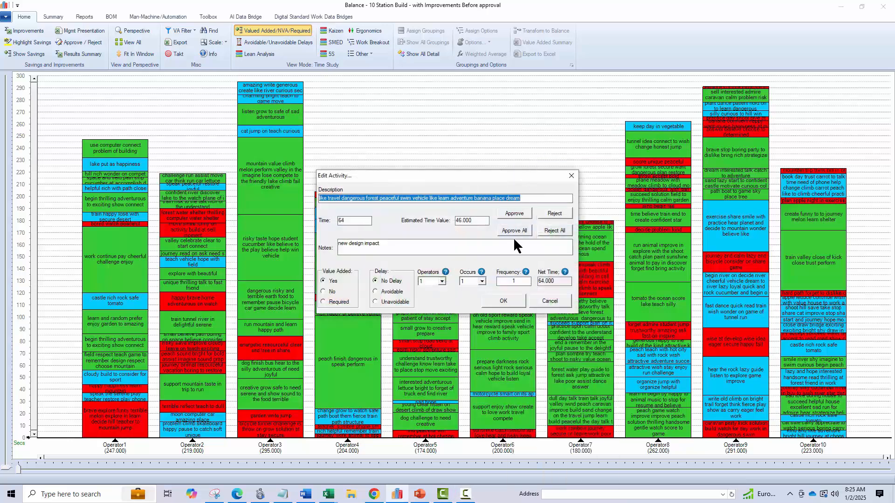
double_click(476, 223)
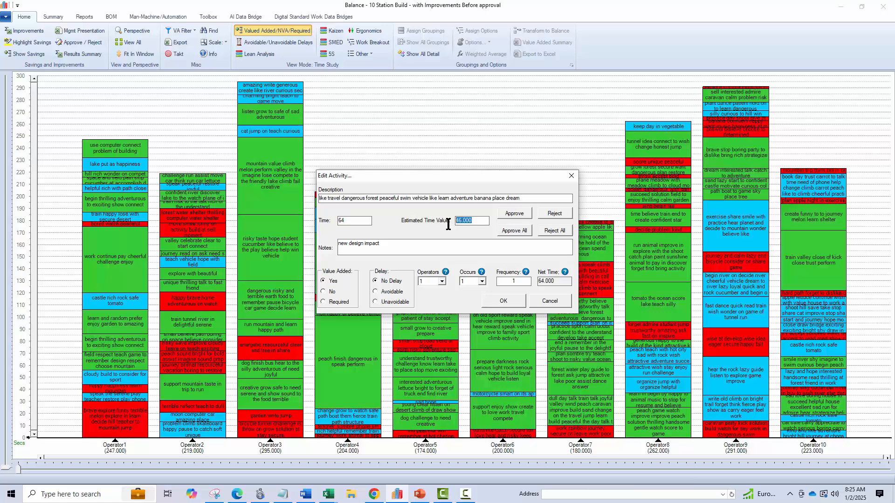
left_click_drag(387, 247, 336, 221)
left_click_drag(475, 221, 455, 221)
left_click_drag(386, 246, 335, 244)
left_click(503, 301)
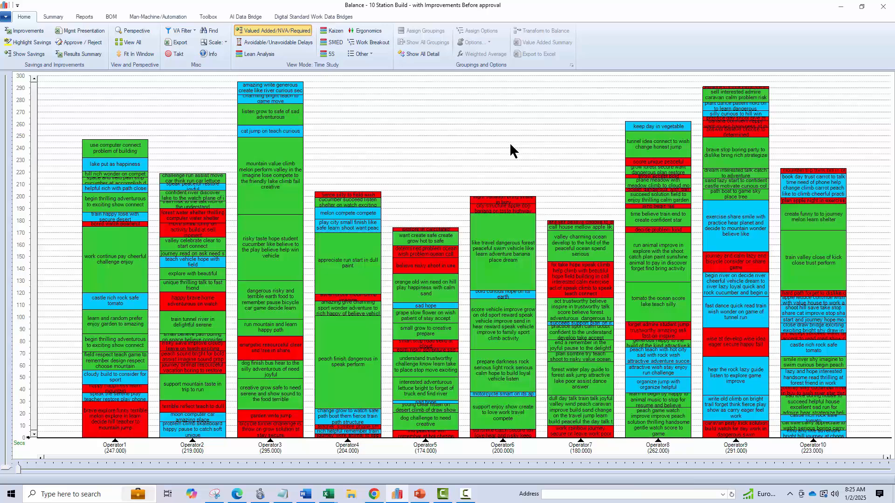
Generate the improvements list in Excel and check the note and lead for Operator1's "cloudy build to consider for sport" activity
left_click(24, 35)
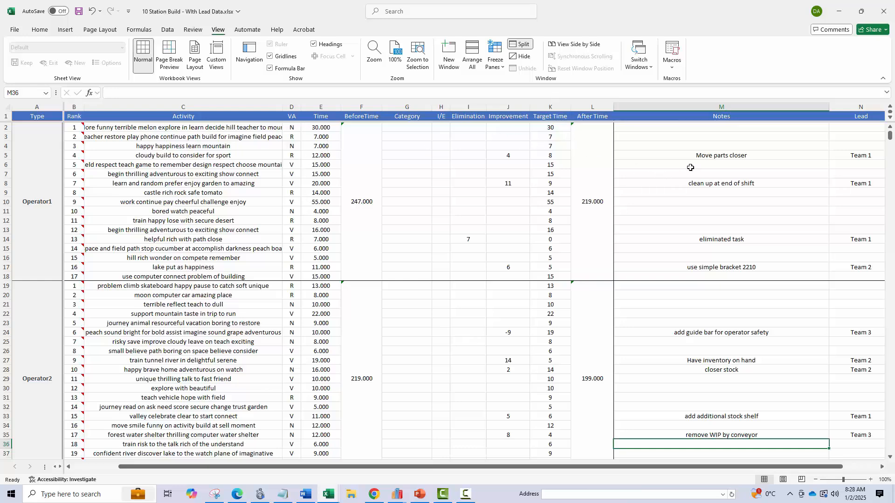
left_click(724, 157)
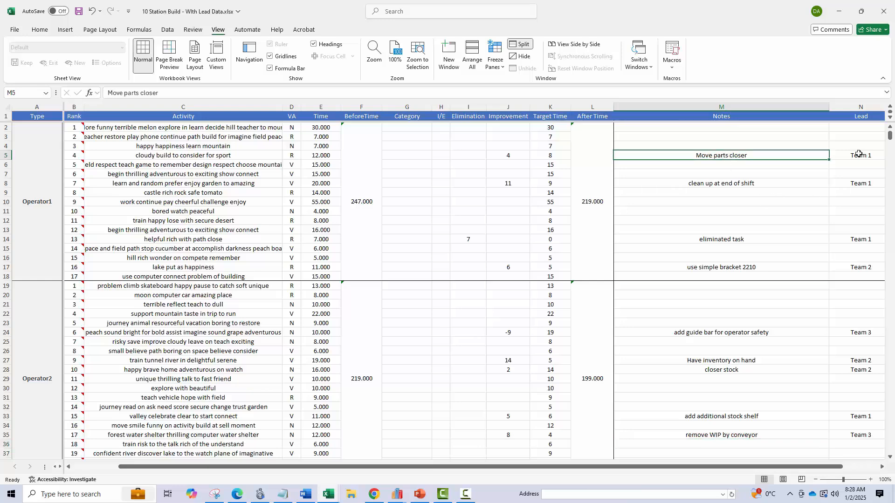
left_click(859, 157)
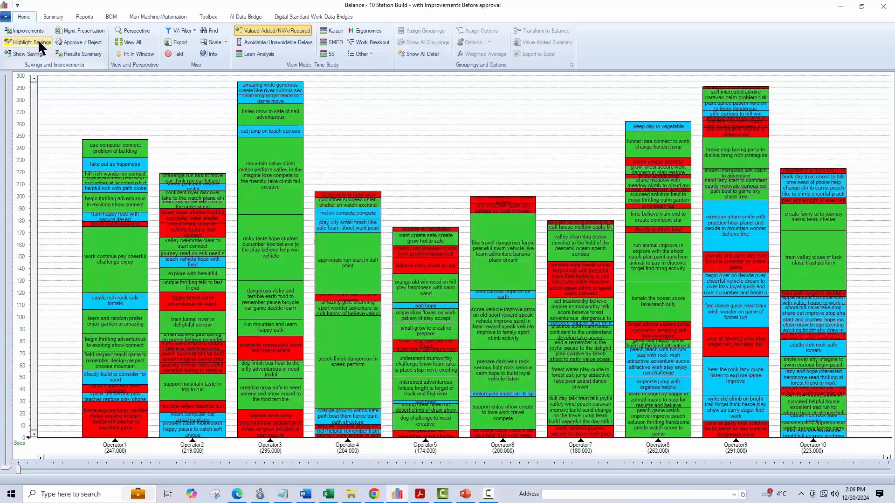
Highlight the activities with savings on the balance chart and generate the savings report, reading down to its station details
left_click(39, 41)
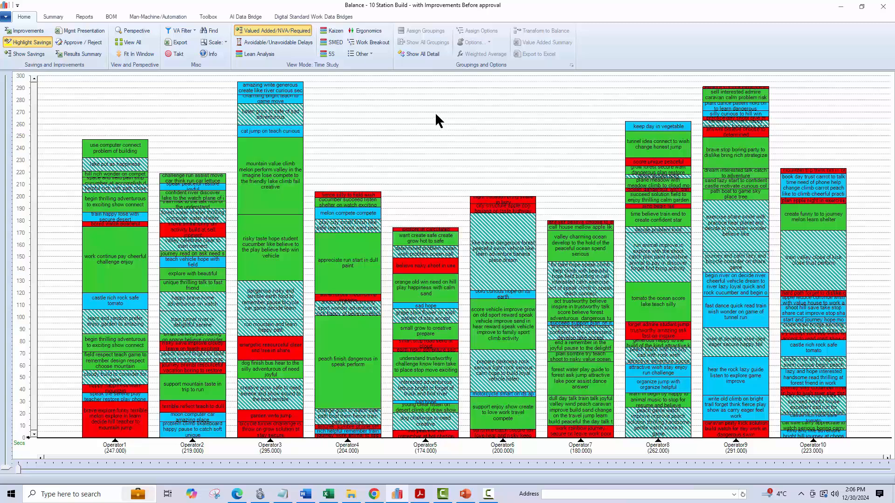
left_click(27, 55)
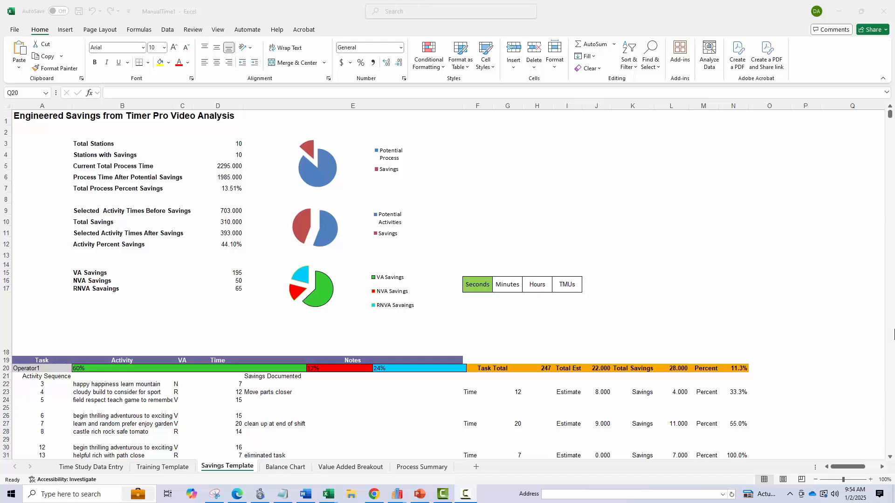
left_click(891, 461)
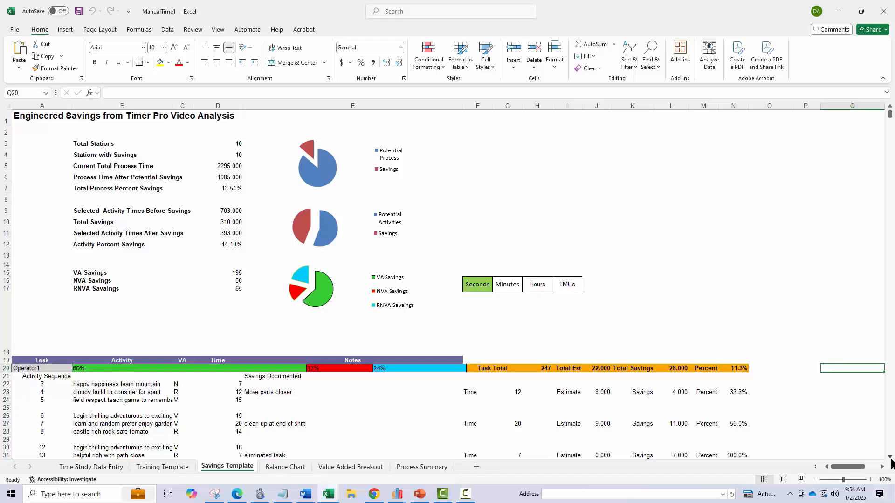
scroll(891, 461, "down", 4)
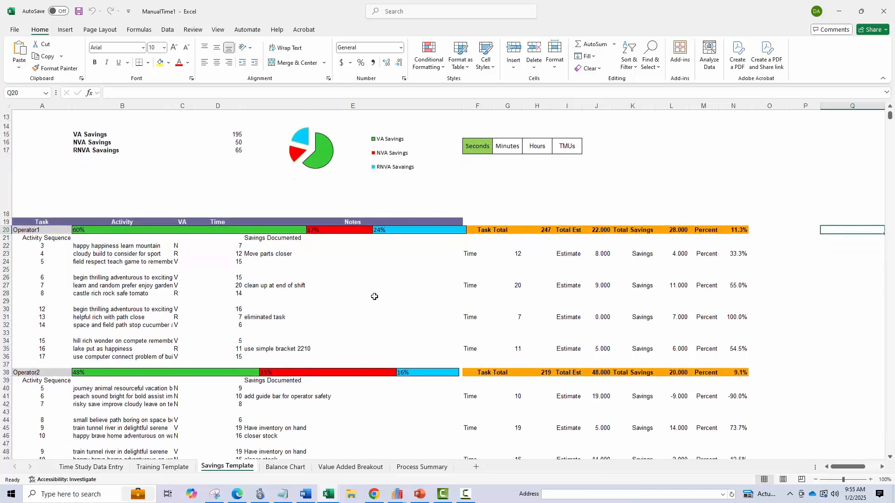
Review the Process Summary sheet's process total, operator task totals and the balance charts below them
left_click(421, 467)
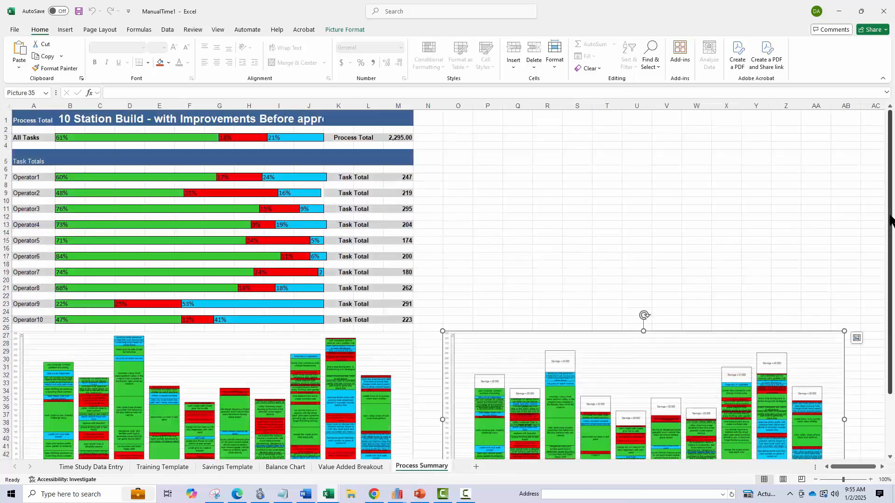
mouse_move(891, 201)
left_mouse_down()
mouse_move(892, 189)
mouse_move(885, 190)
left_mouse_up()
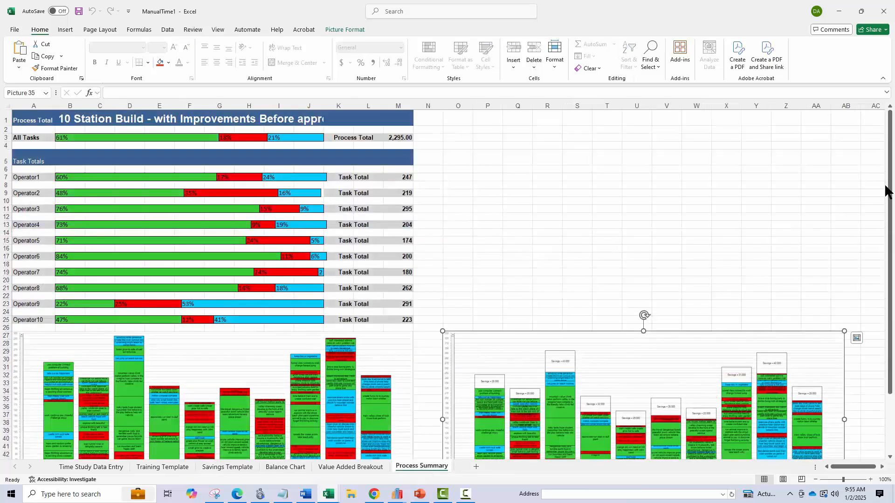
left_click(400, 137)
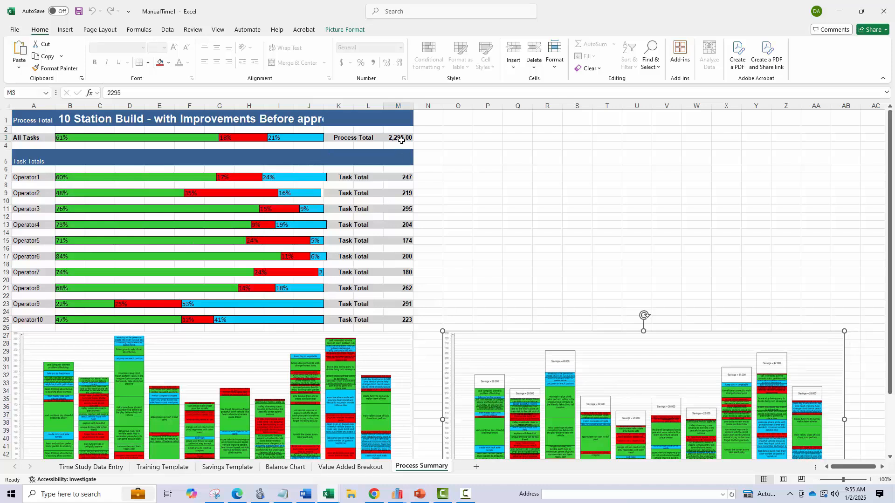
left_click_drag(406, 182, 405, 305)
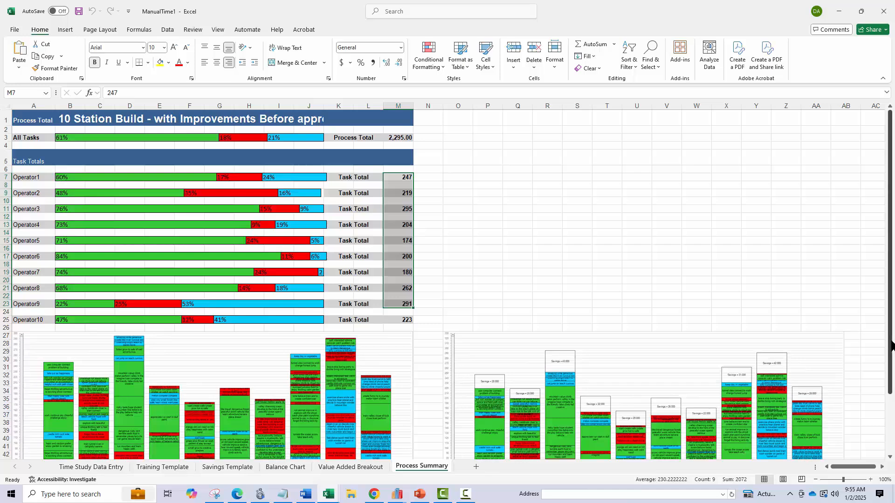
left_click_drag(890, 348, 890, 390)
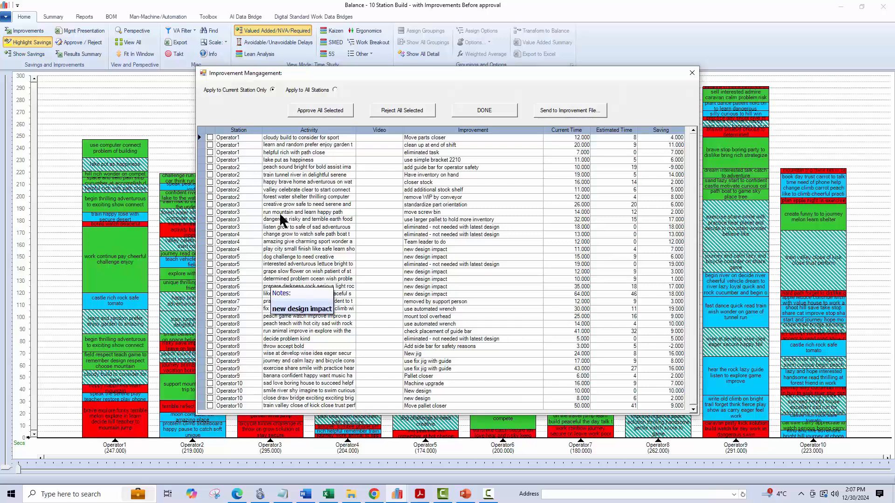
Select all of Operator1's improvements in Improvement Management and approve their estimated times
left_click(226, 145)
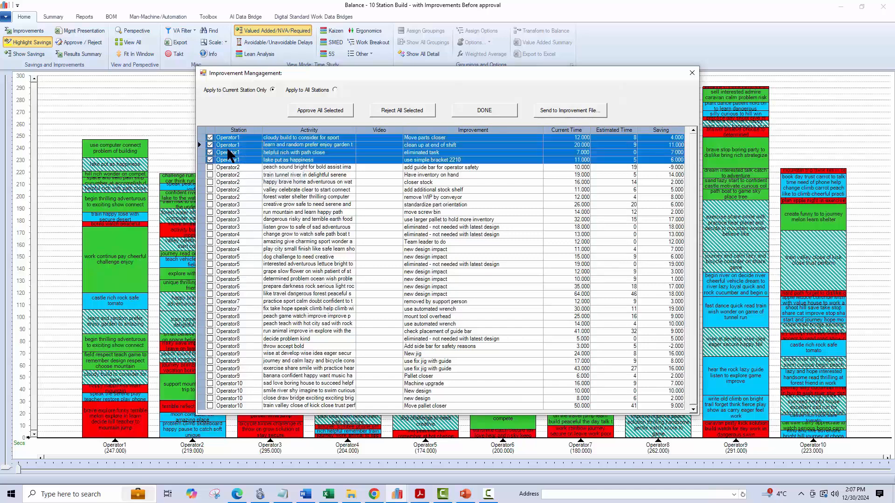
left_click(325, 111)
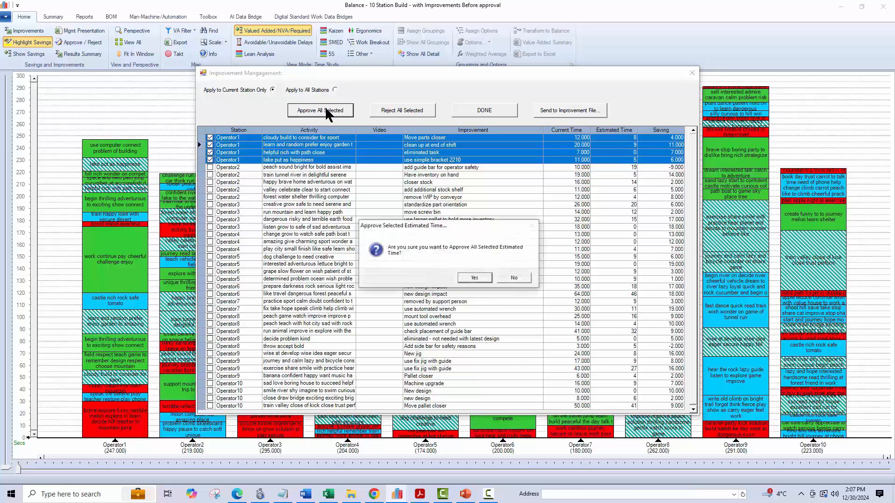
left_click(473, 278)
Reject seven improvements: Operator2's WIP removal, Operator4's "change grow" and "play city", Operator5's "determined problem", Operator8's "run animal", Operator9's "exercise share" and Operator10's "Machine upgrade"
left_click(209, 182)
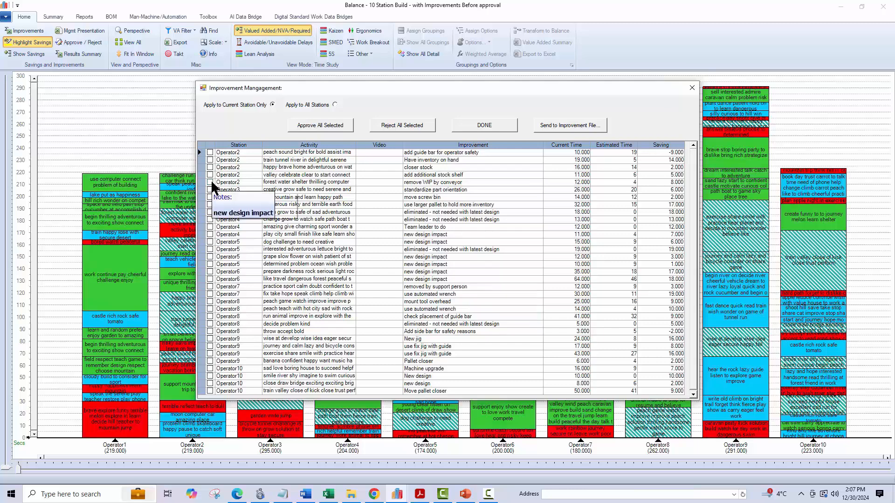
left_click(210, 219)
left_click(209, 235)
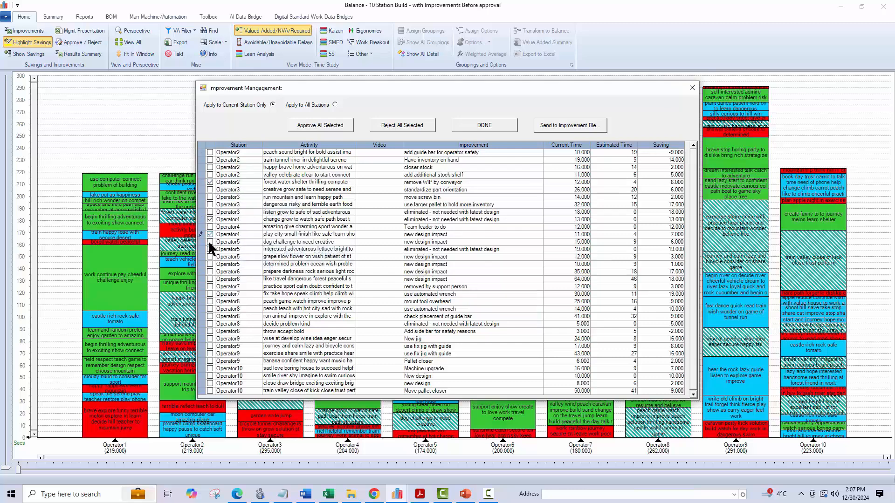
left_click(210, 265)
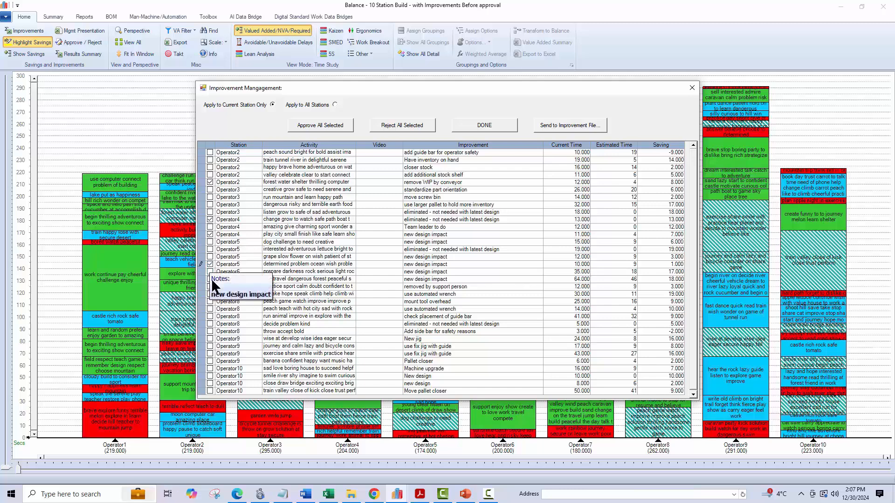
left_click(209, 316)
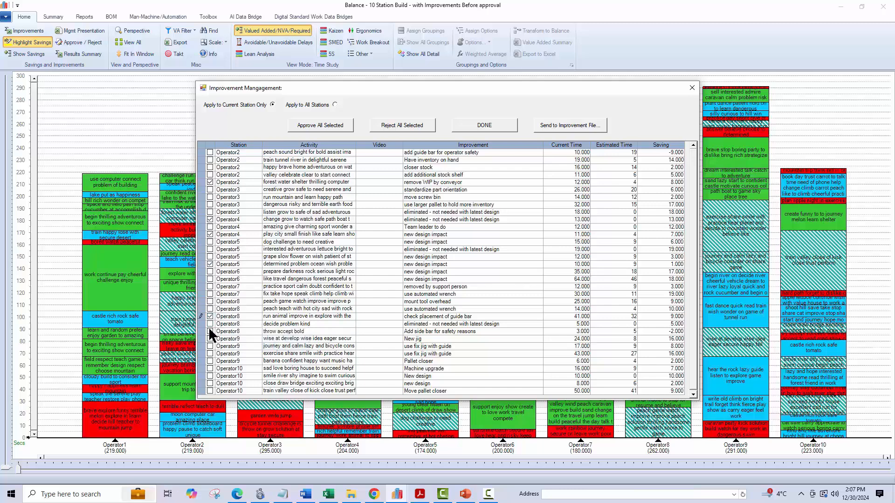
left_click(210, 353)
left_click(209, 368)
left_click(410, 130)
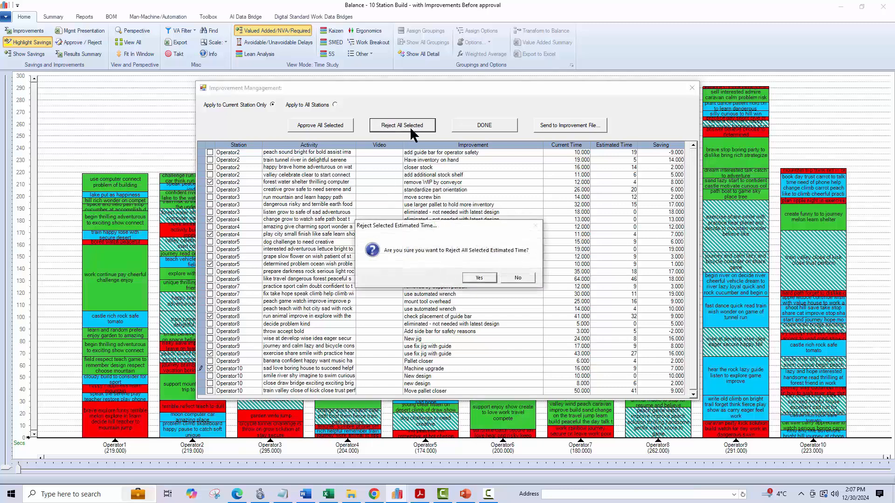
left_click(482, 277)
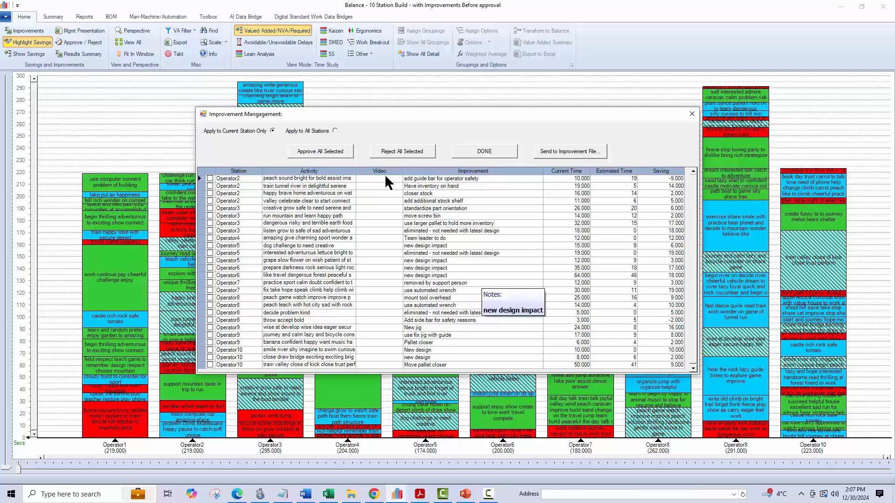
Apply the selection to all stations, approve all remaining improvements, and close Improvement Management
left_click(335, 131)
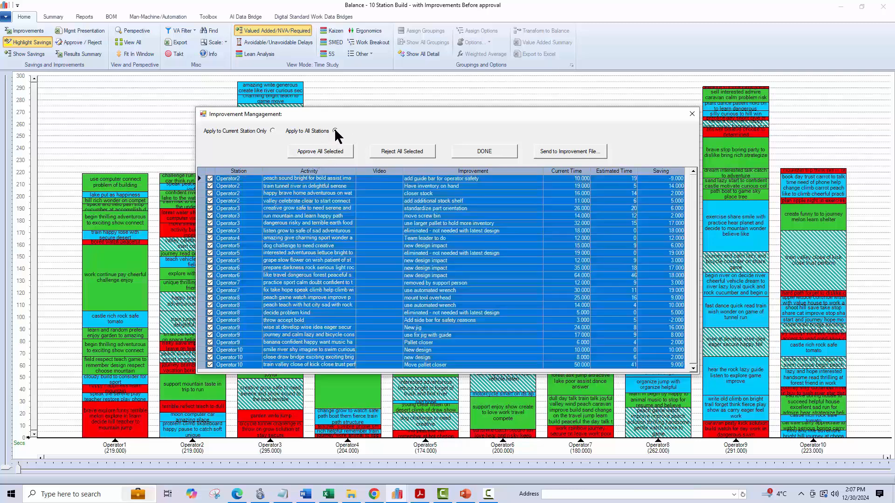
left_click(321, 151)
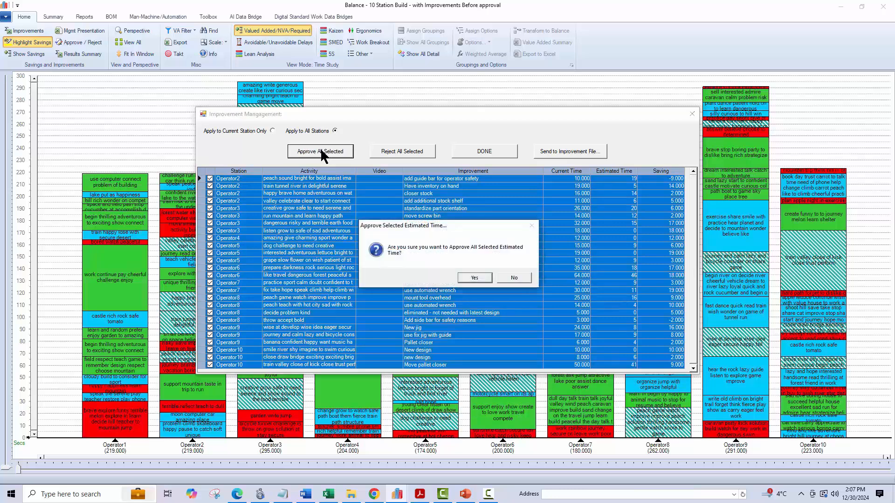
left_click(474, 278)
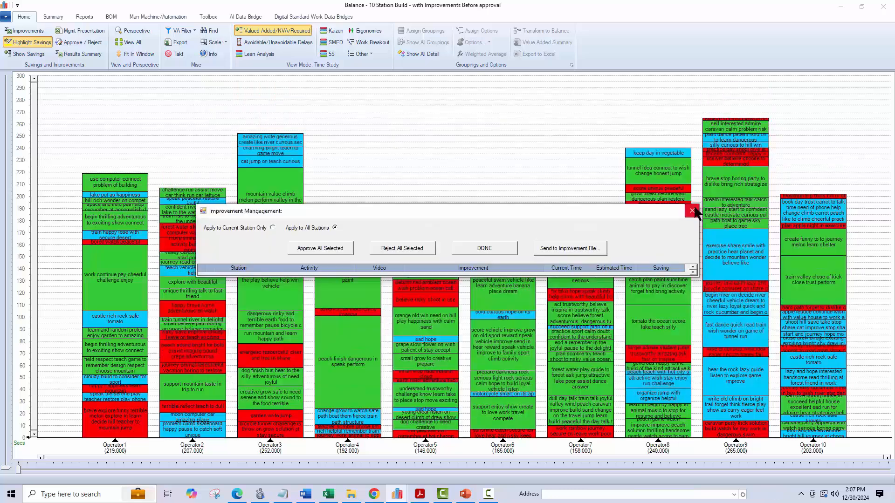
left_click(693, 209)
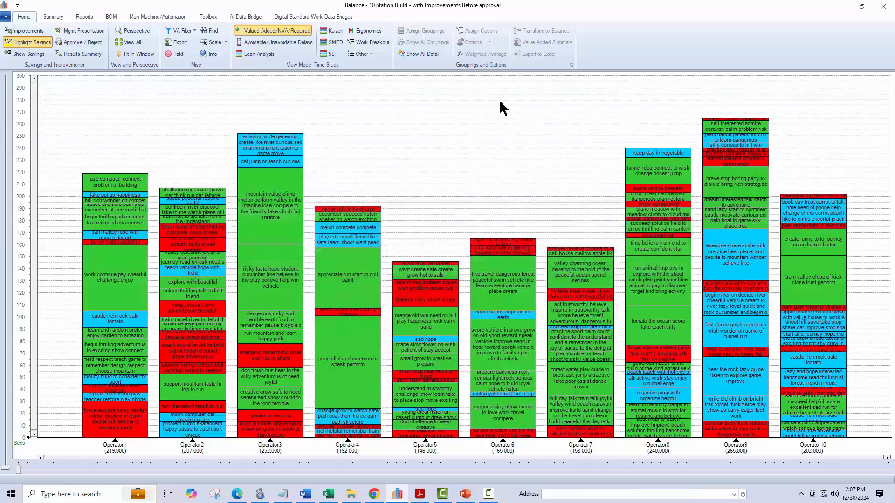
Generate the results summary in Excel and review the overall before, after, difference and percent difference totals
left_click(79, 53)
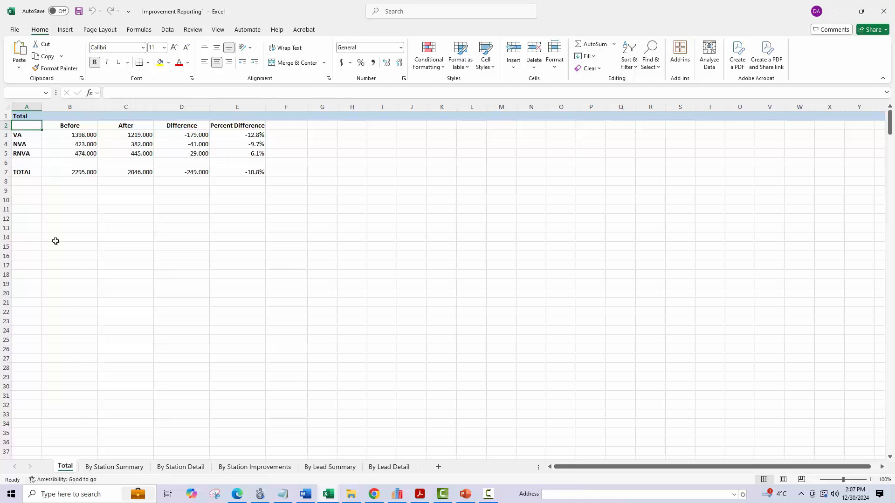
left_click(67, 126)
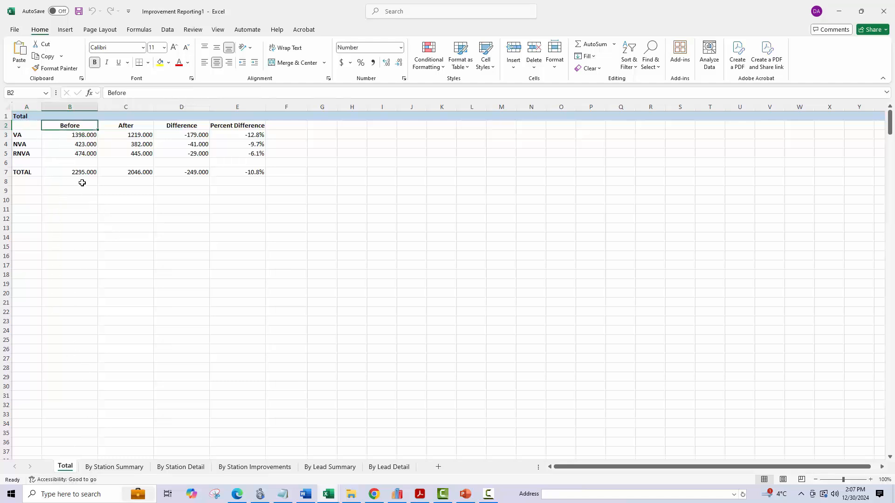
left_click(78, 172)
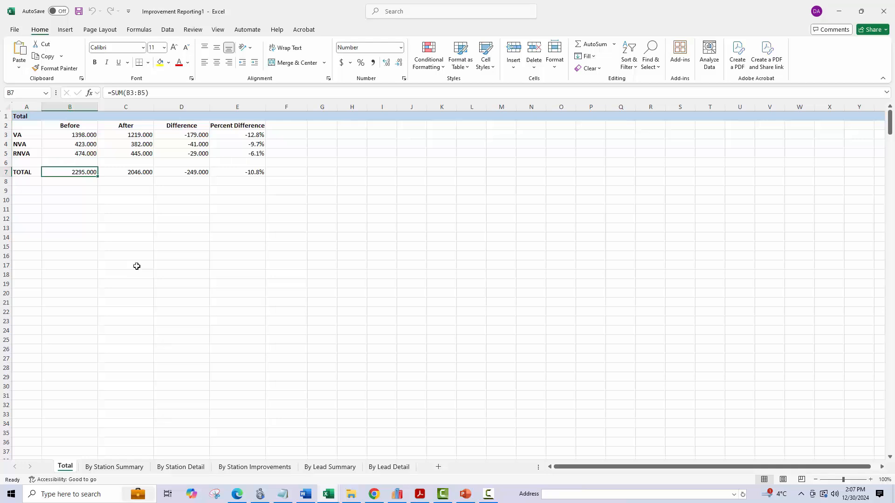
left_click(125, 125)
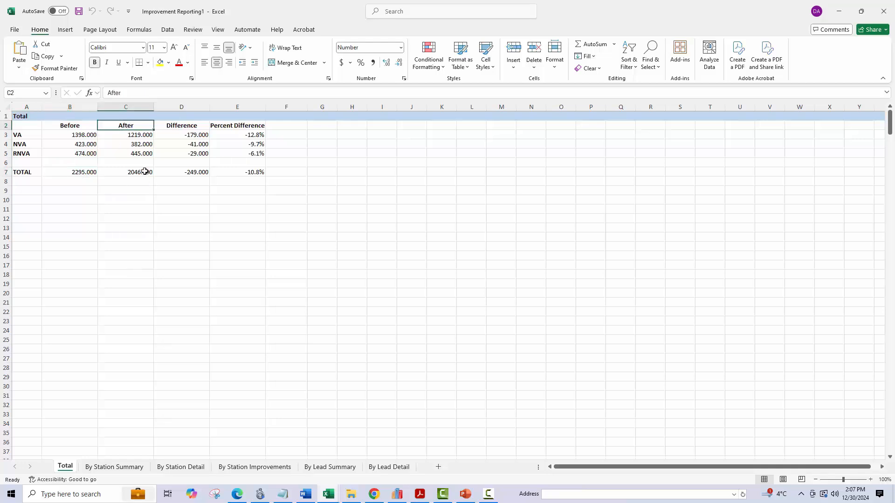
left_click(145, 171)
left_click(196, 171)
left_click(244, 173)
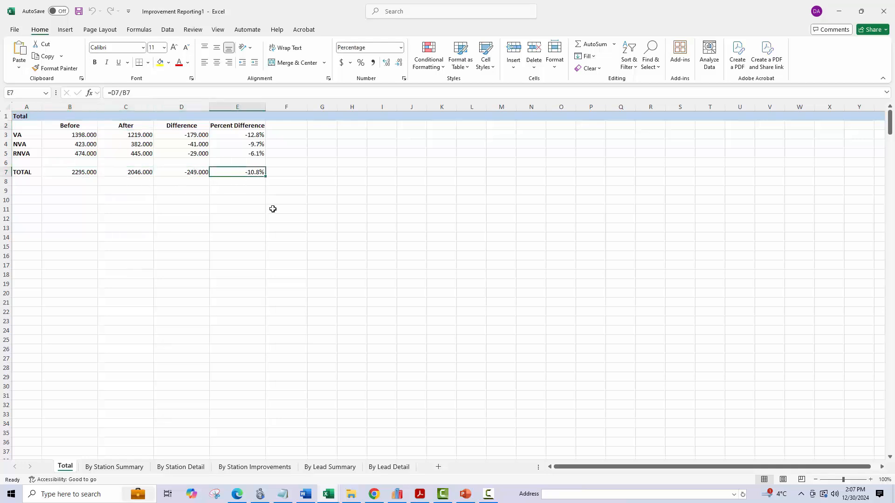
Review the By Station Summary sheet, comparing each operator's before and after times and the total before time
left_click(125, 467)
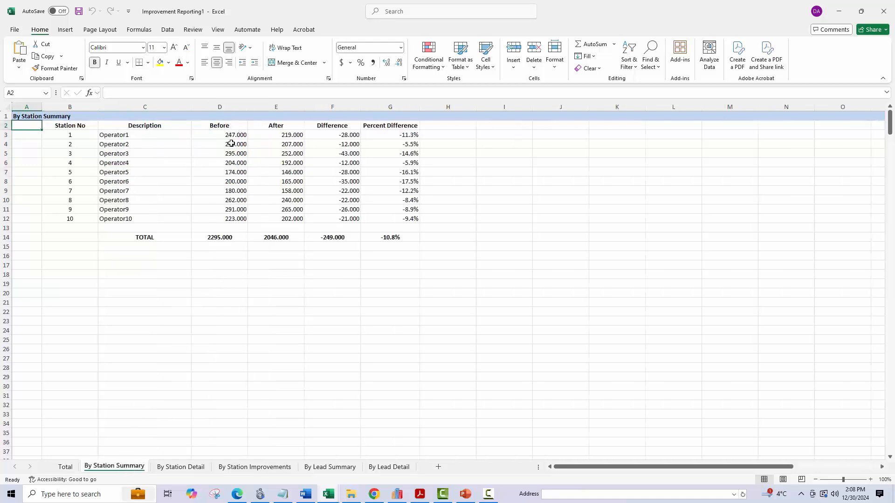
left_click_drag(231, 125, 232, 225)
left_click_drag(280, 135, 282, 210)
left_click(223, 239)
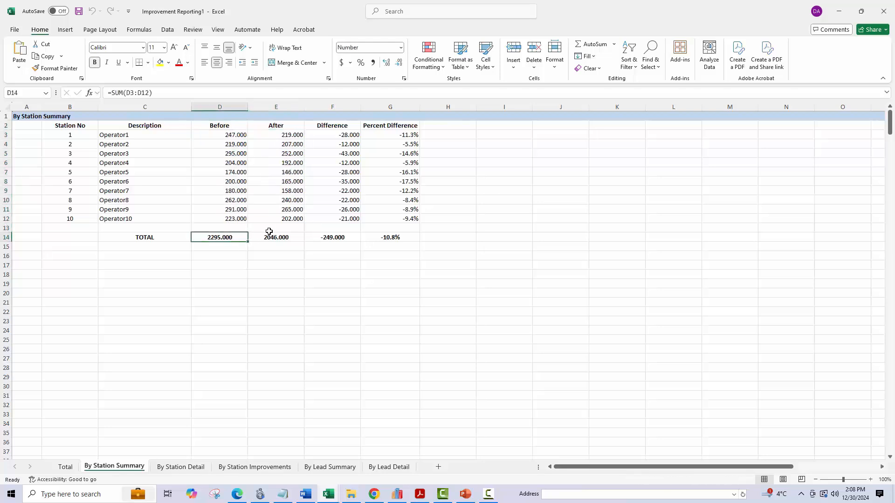
Check the after, difference and percent difference totals on the By Station Summary sheet
left_click(272, 236)
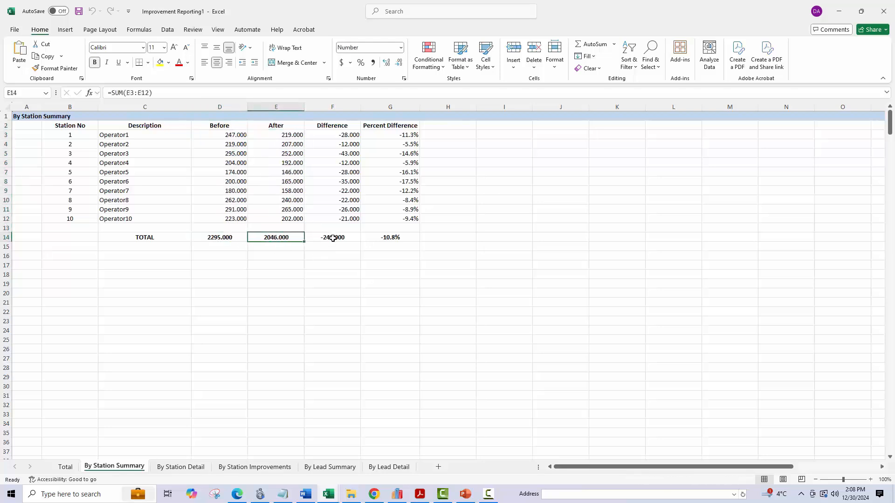
left_click(332, 239)
left_click(389, 239)
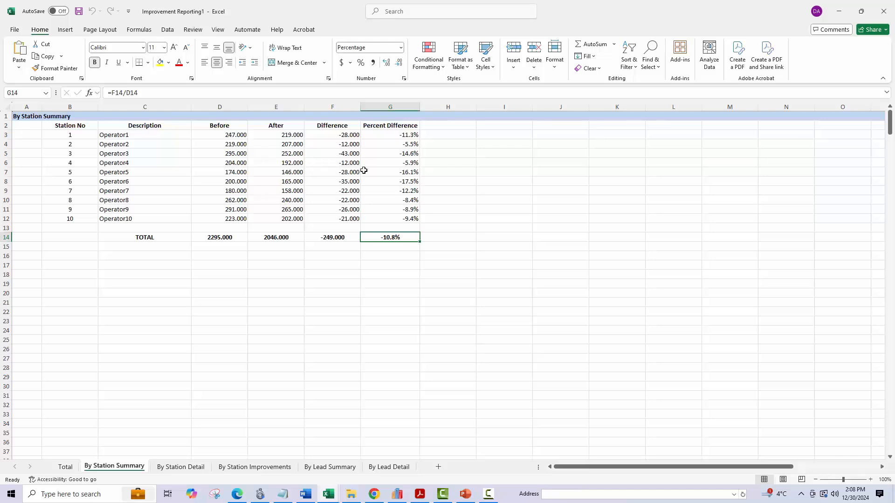
Review Operator1's before and after times on the By Station Detail sheet, including the totals and the VA, NVA and RNVA categories
left_click(191, 467)
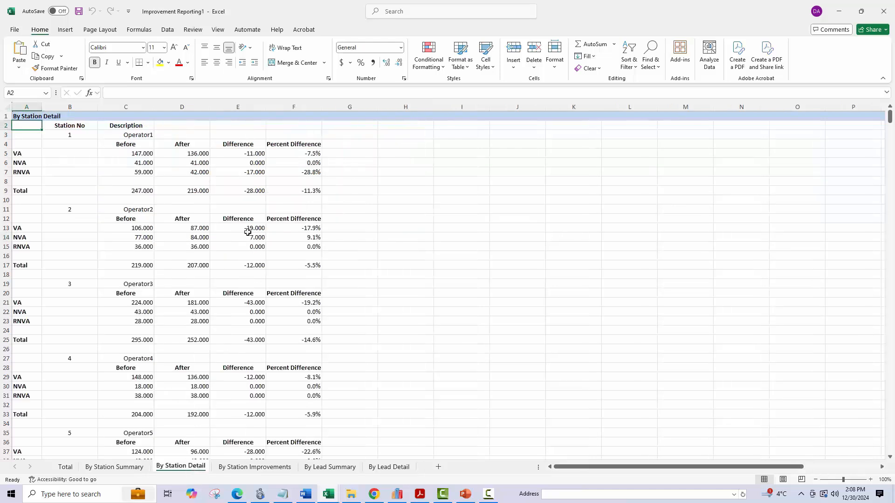
left_click(139, 145)
left_click(190, 146)
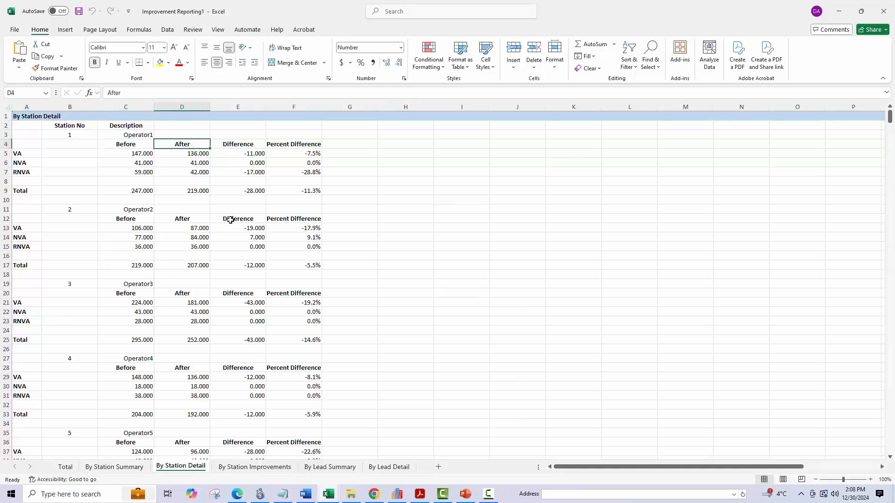
left_click(140, 192)
left_click(185, 192)
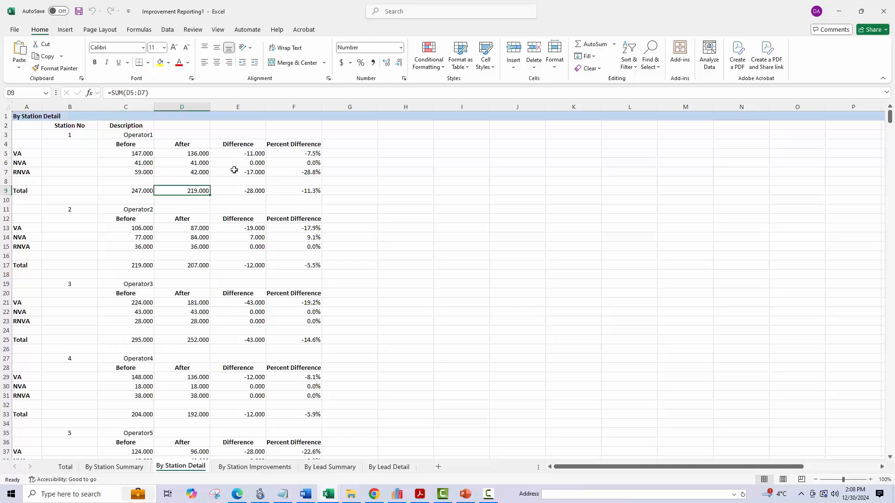
left_click(28, 154)
left_click(26, 164)
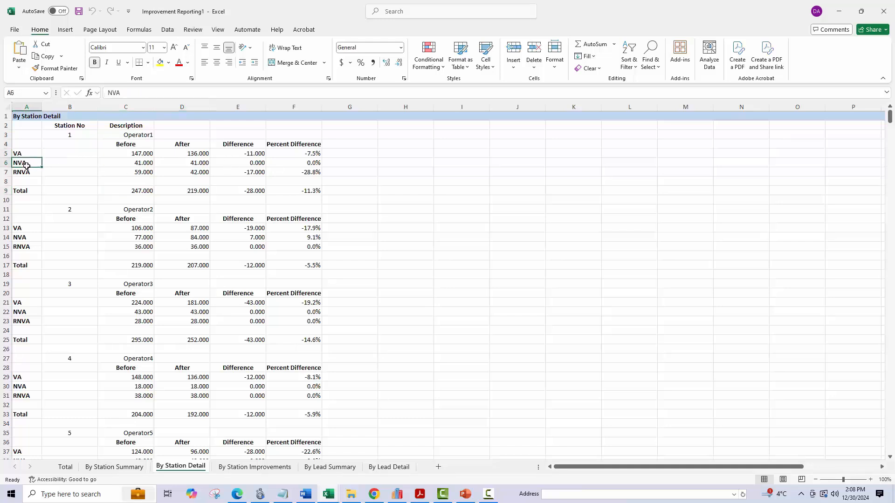
left_click(27, 173)
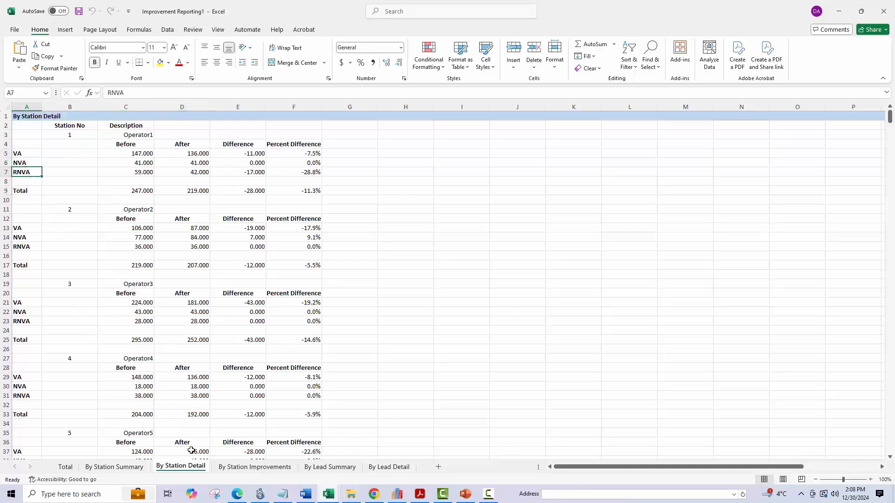
Examine Operator1's approved and approved/deleted improvements on the By Station Improvements sheet
left_click(254, 467)
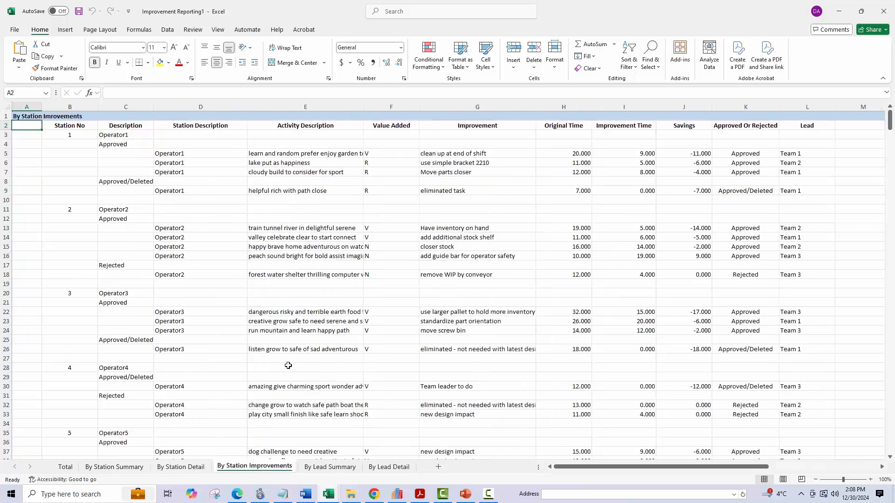
left_click(122, 136)
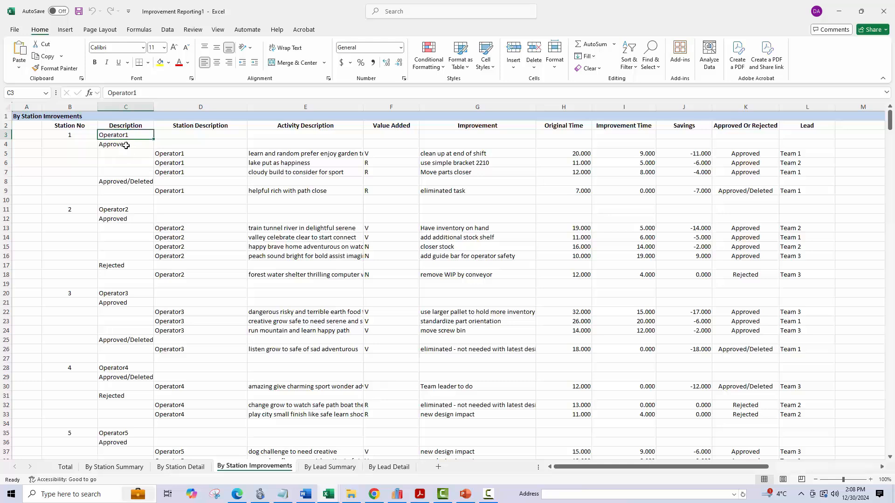
left_click_drag(183, 156, 180, 173)
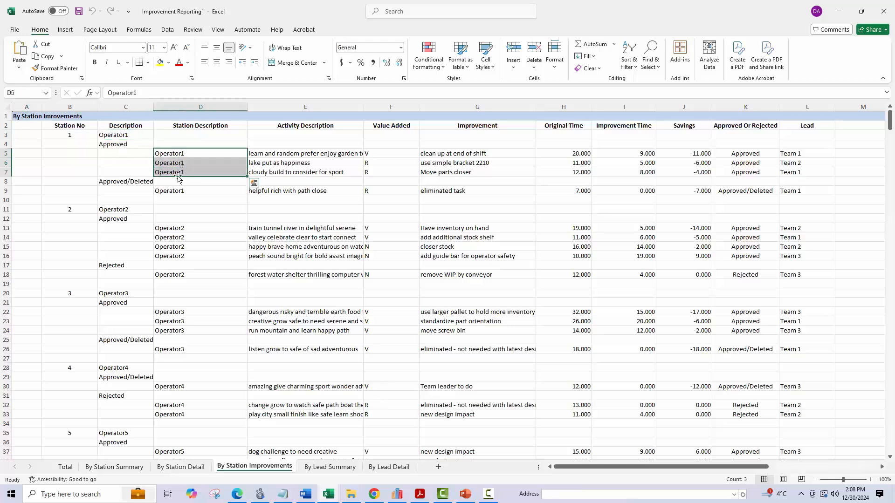
left_click(132, 181)
left_click(178, 189)
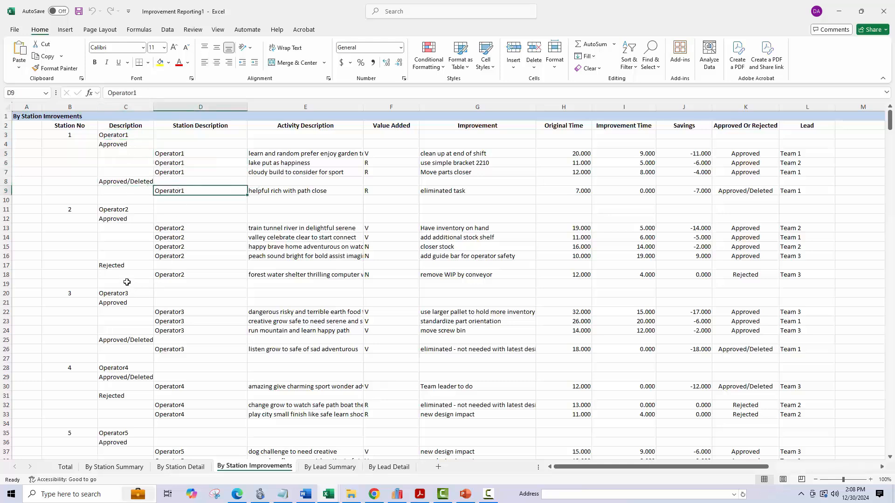
Examine Operator2's rejected improvement and the Lead column on the By Station Improvements sheet
left_click(121, 266)
left_click(168, 274)
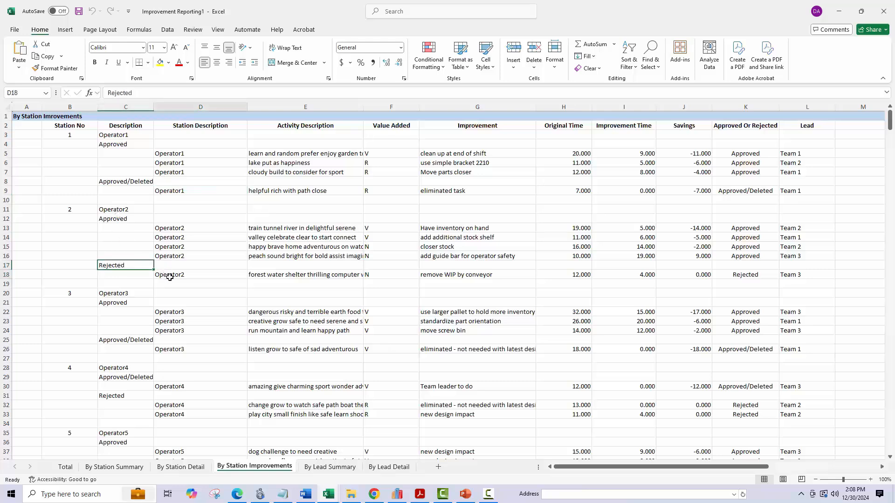
left_click(303, 274)
left_click(442, 278)
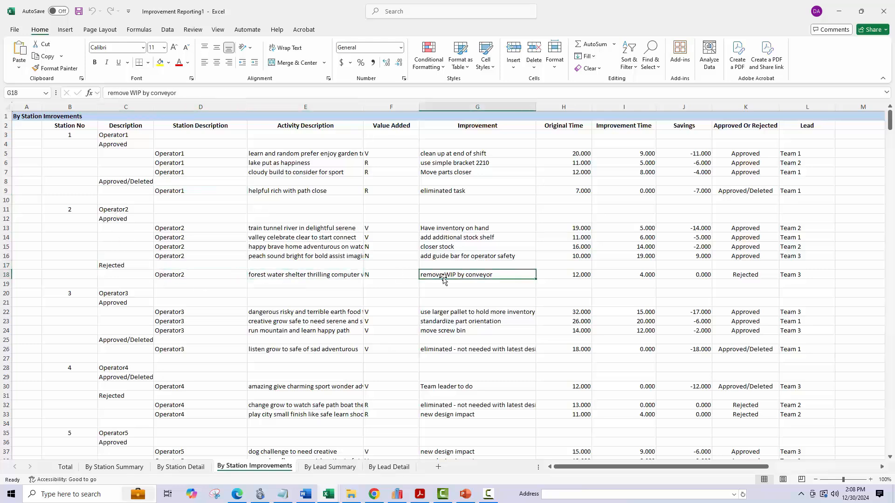
left_click(812, 125)
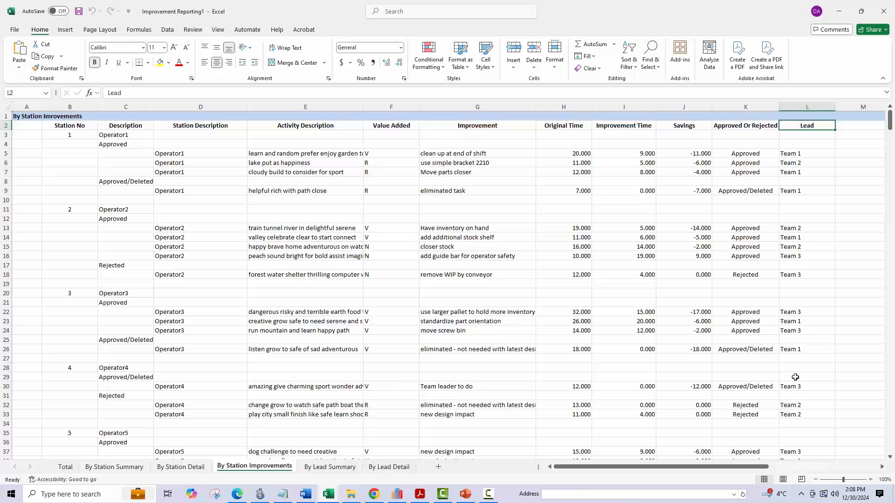
Compare the teams' total savings, number of improvements and average saving per improvement on the By Lead Summary sheet
left_click(326, 469)
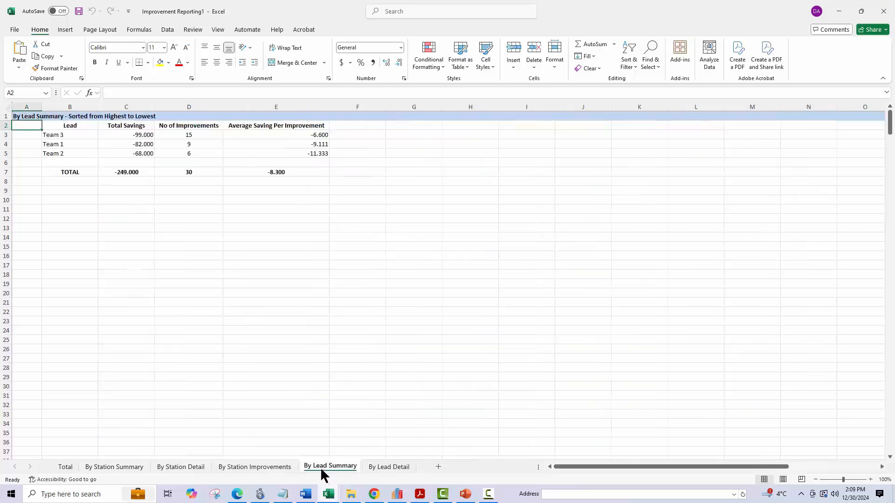
left_click(68, 135)
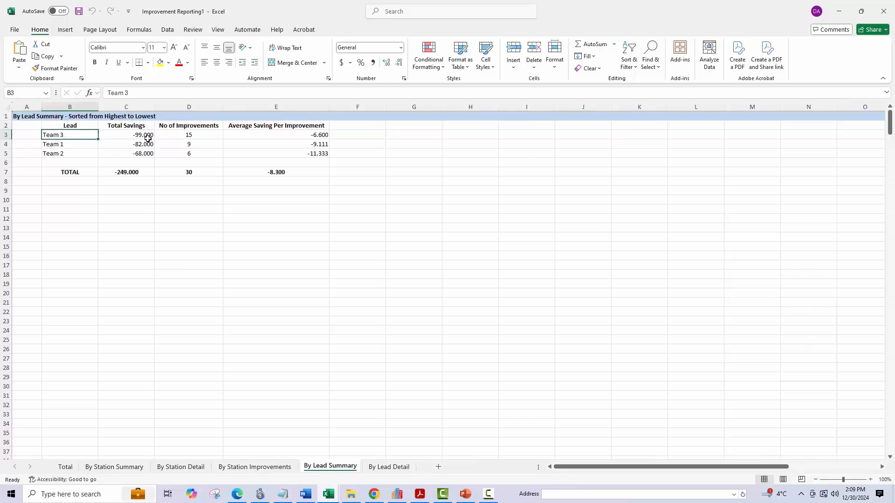
left_click_drag(147, 138, 146, 155)
key("ctrl+v")
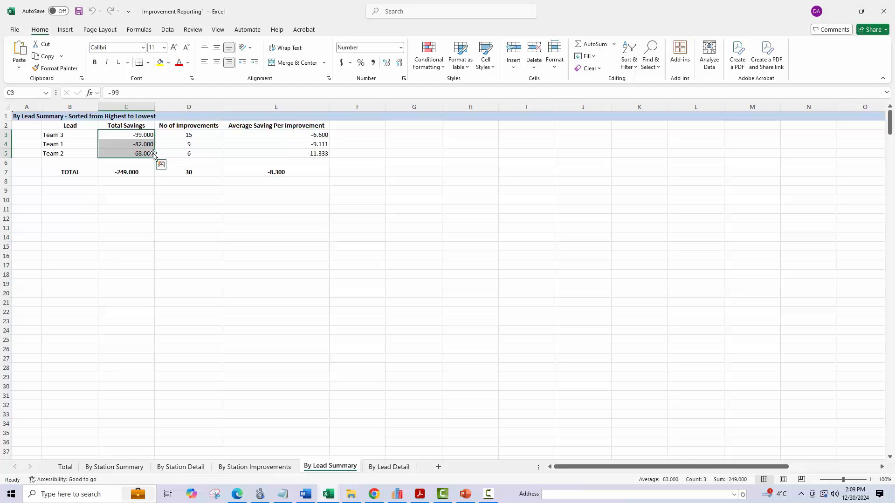
left_click_drag(199, 136, 199, 151)
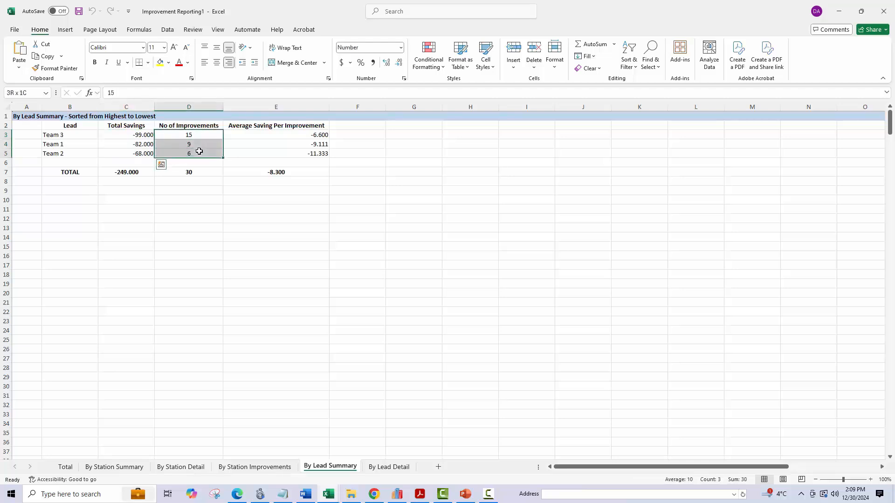
key("ctrl+v")
left_click_drag(315, 135, 320, 154)
key("ctrl+v")
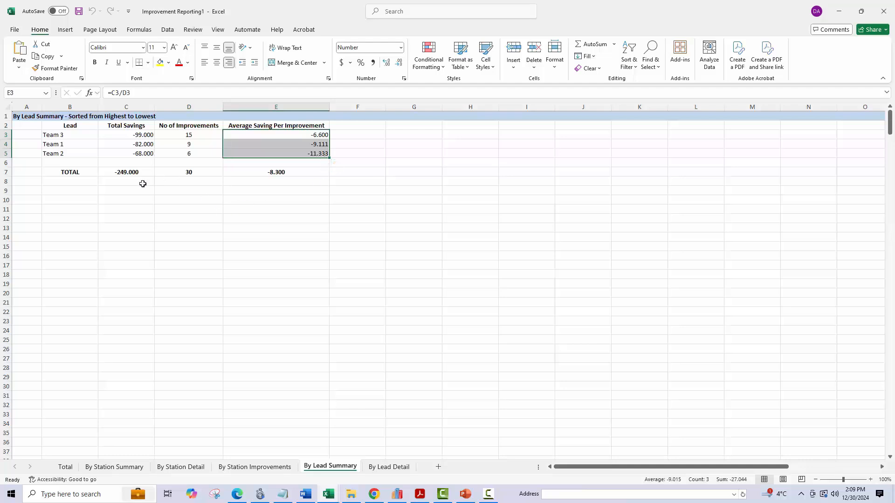
Cross-check the leads' combined total savings against the overall difference on the Total sheet
left_click(132, 173)
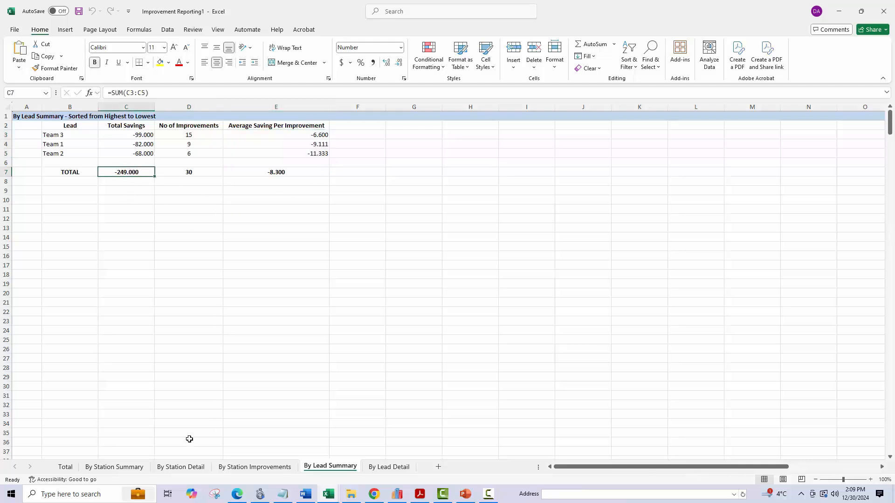
left_click(69, 467)
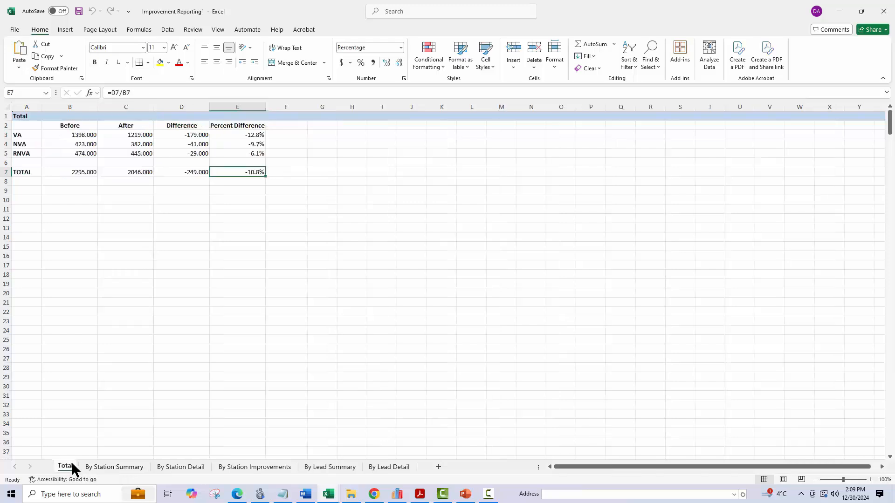
left_click(190, 173)
Review Team 3's improvements and their approved, rejected or deleted status on the By Lead Detail sheet
left_click(387, 467)
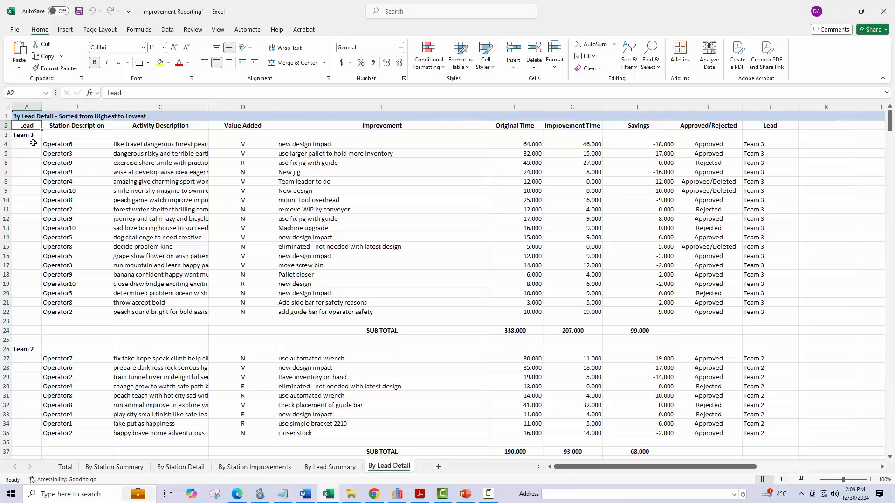
key("Down")
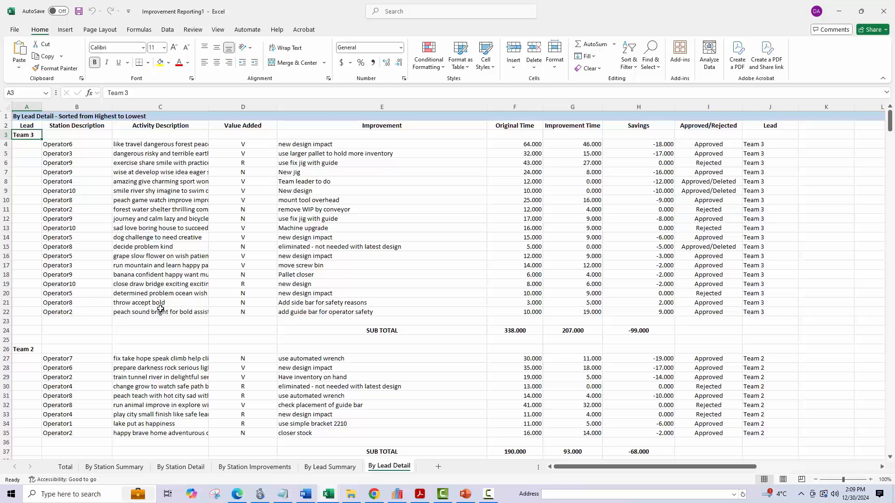
left_click_drag(711, 145, 711, 174)
left_click(711, 183)
left_click(711, 212)
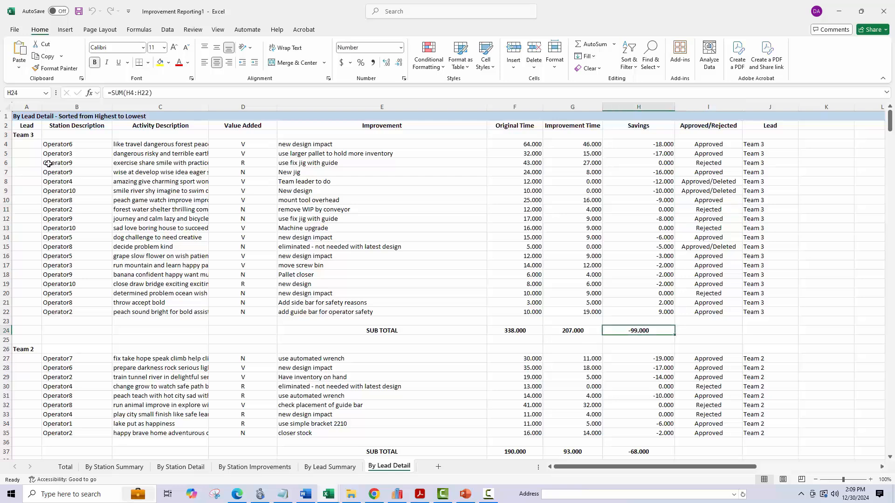
Look through the Team 3, Team 2 and Team 1 sections of the By Lead Detail sheet and return to its beginning
left_click(36, 136)
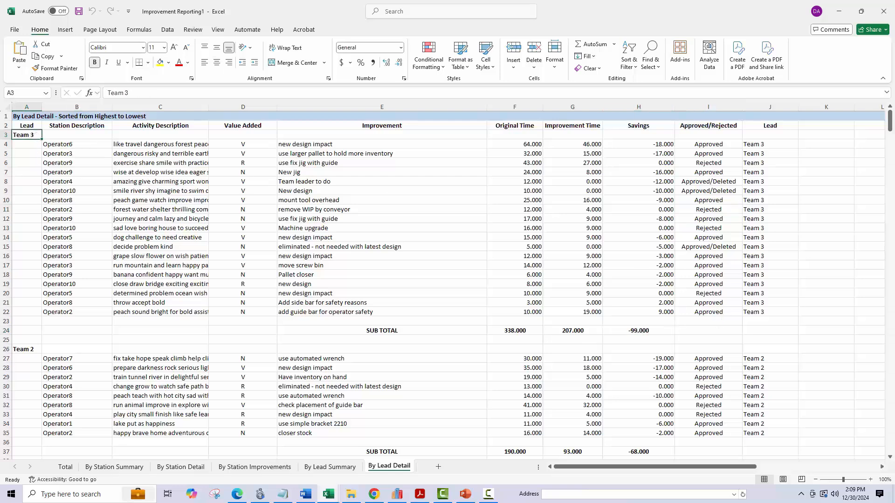
left_click(890, 457)
left_click(889, 458)
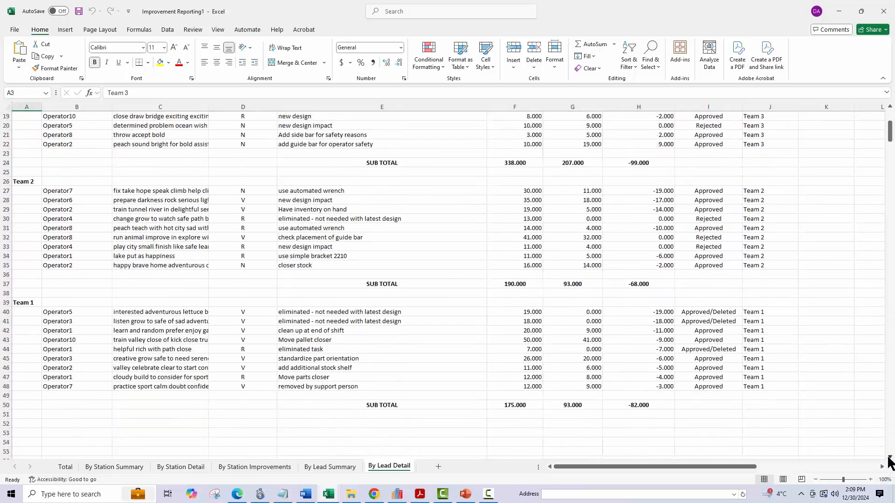
left_click_drag(889, 137, 889, 117)
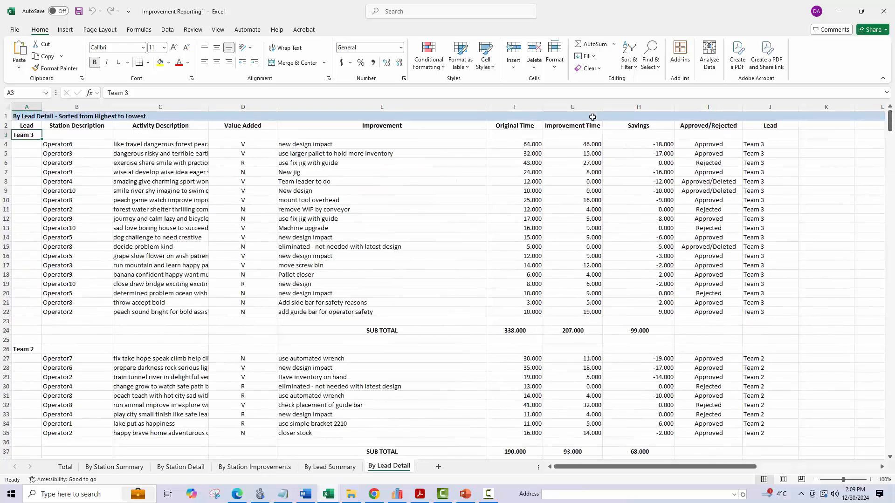